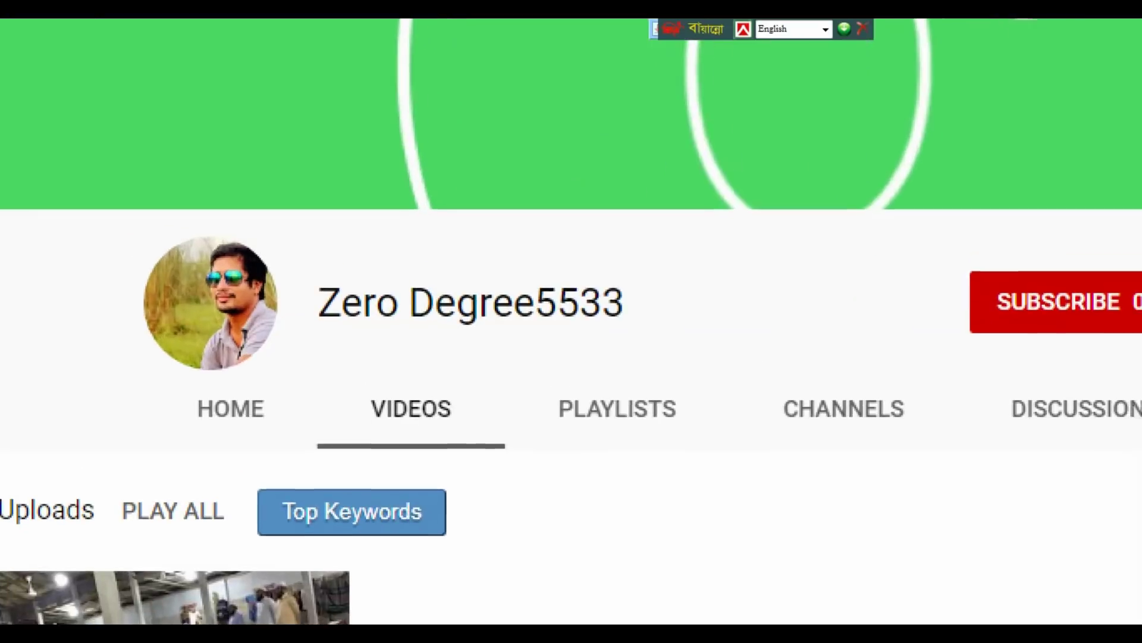
Step: Highlight the channel name and subscribe prompt, then move over to Photoshop with the torn photo
drag(277, 241, 590, 360)
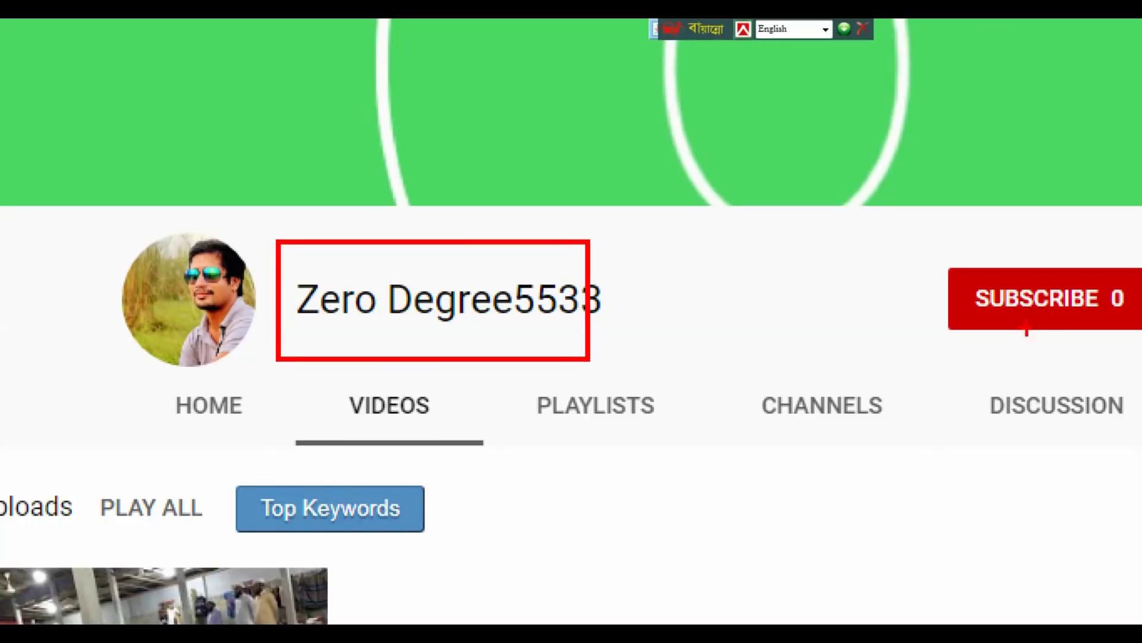
mouse_move(930, 242)
mouse_down()
mouse_move(1138, 419)
mouse_move(1139, 351)
mouse_up()
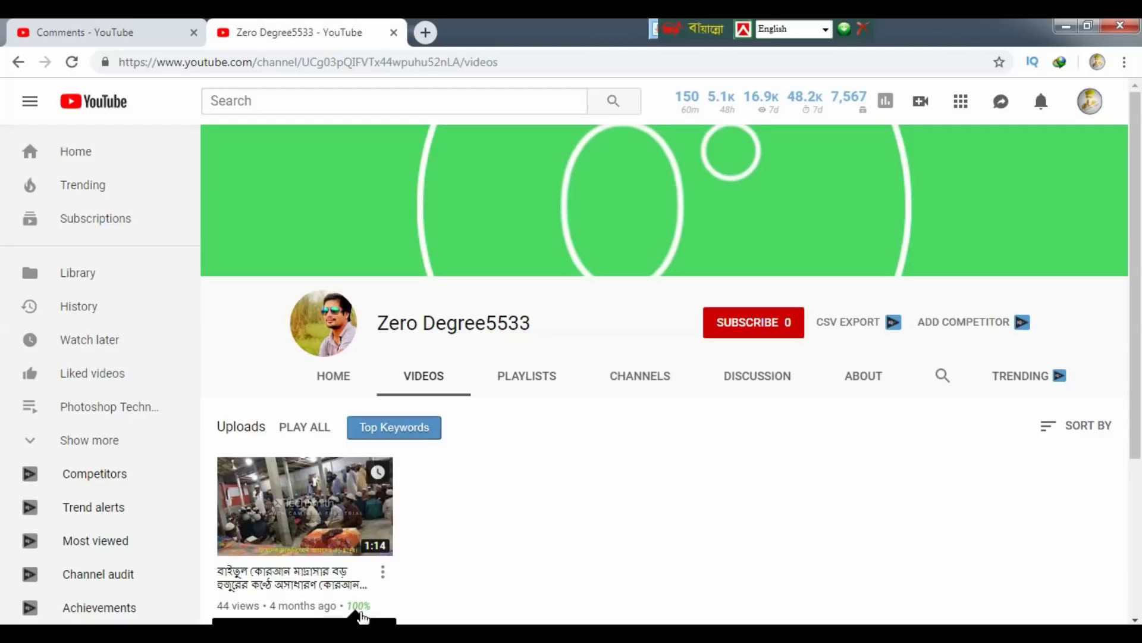
click(357, 633)
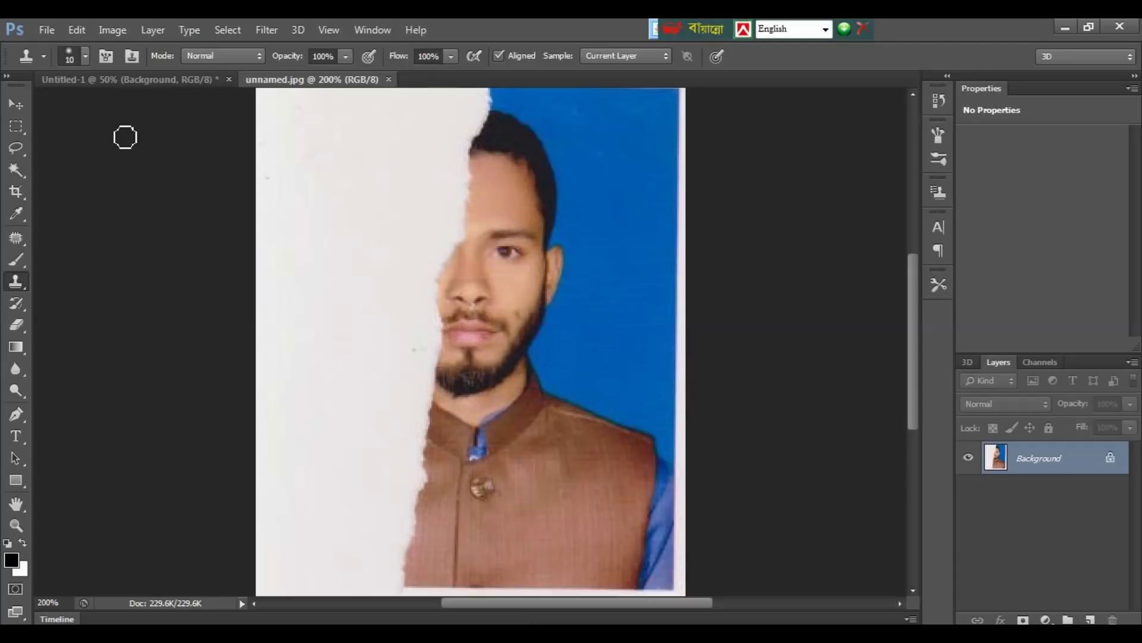
Step: Preview the before-and-after layout, then return to unnamed.jpg zoomed in with the Pen tool
click(97, 76)
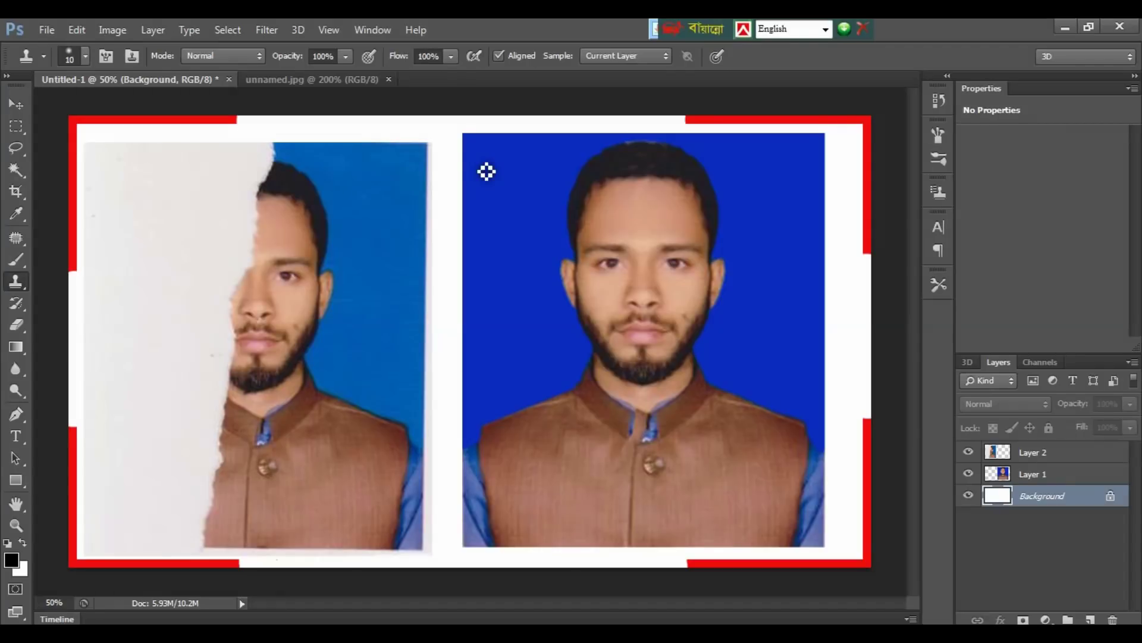
click(312, 79)
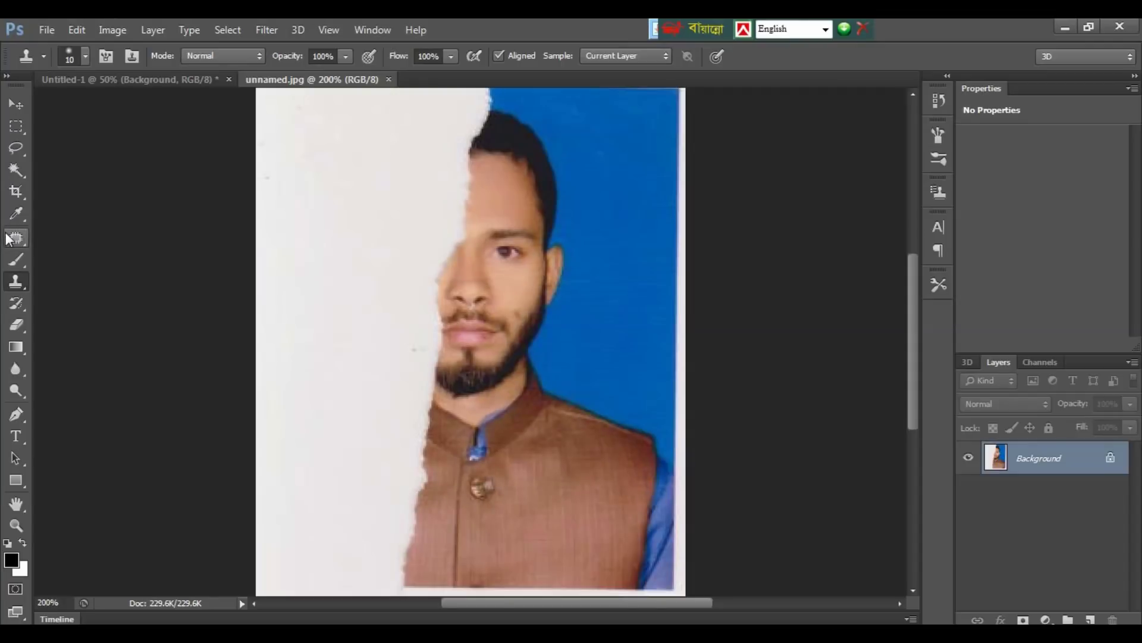
key(p)
key(ctrl+plus)
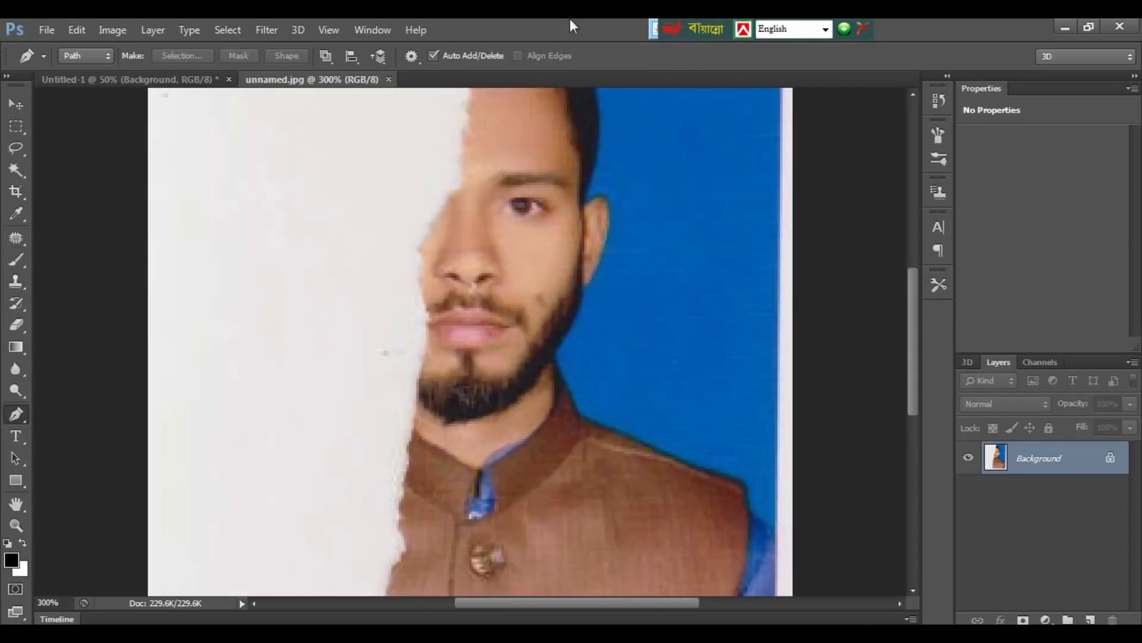
drag(516, 26, 492, 134)
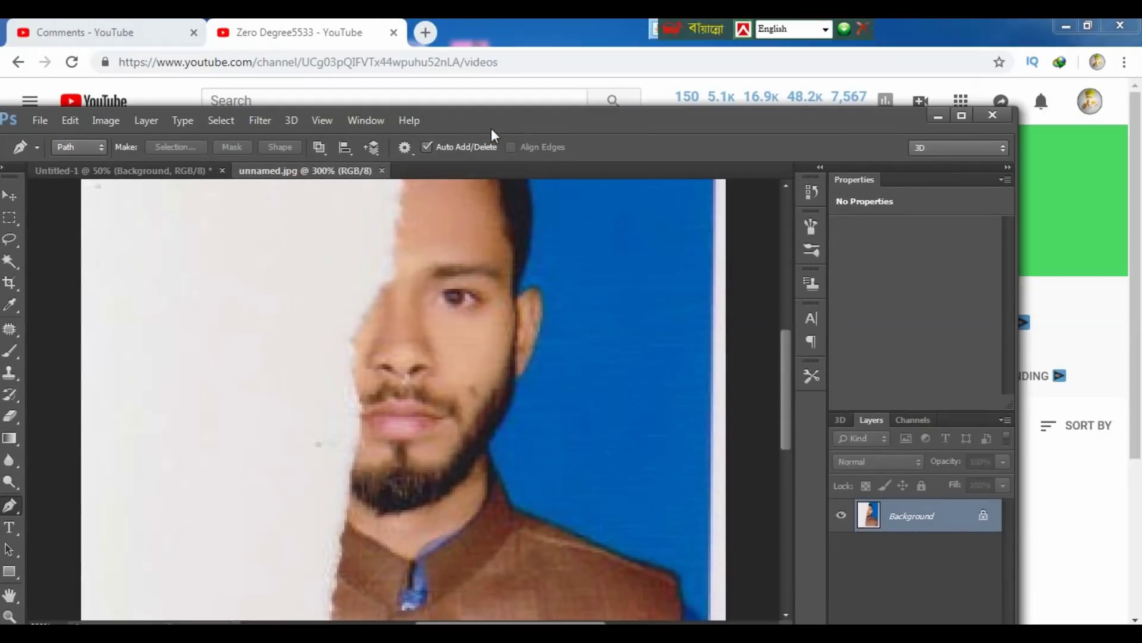
double_click(489, 123)
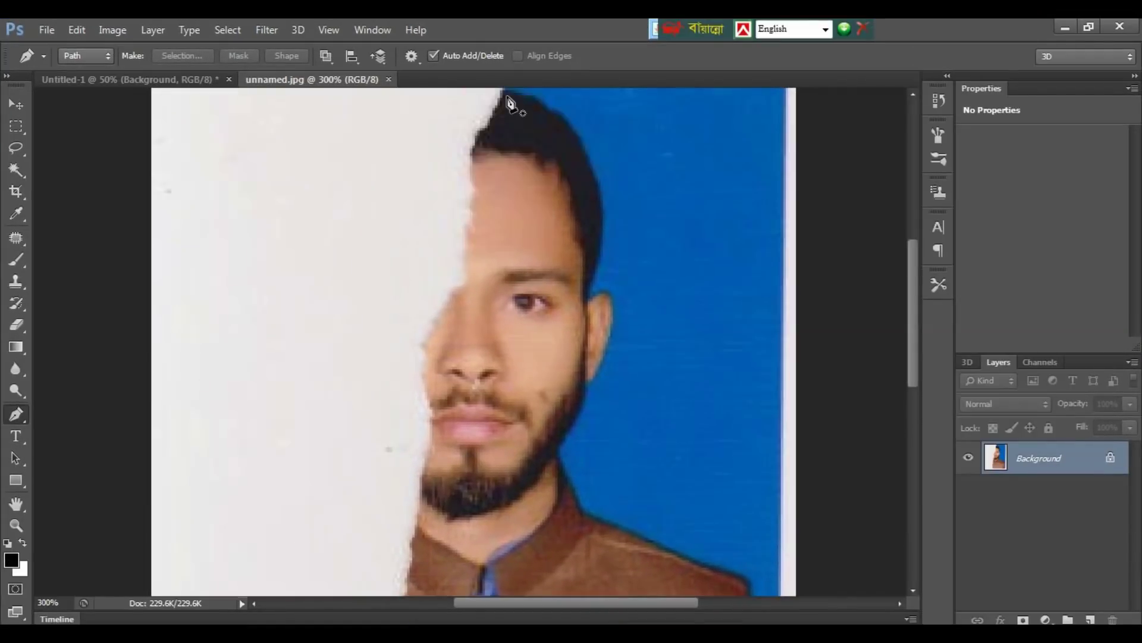
Step: Trace a closed path down the face's centre line to the chin and around ear and hair
click(513, 95)
click(486, 213)
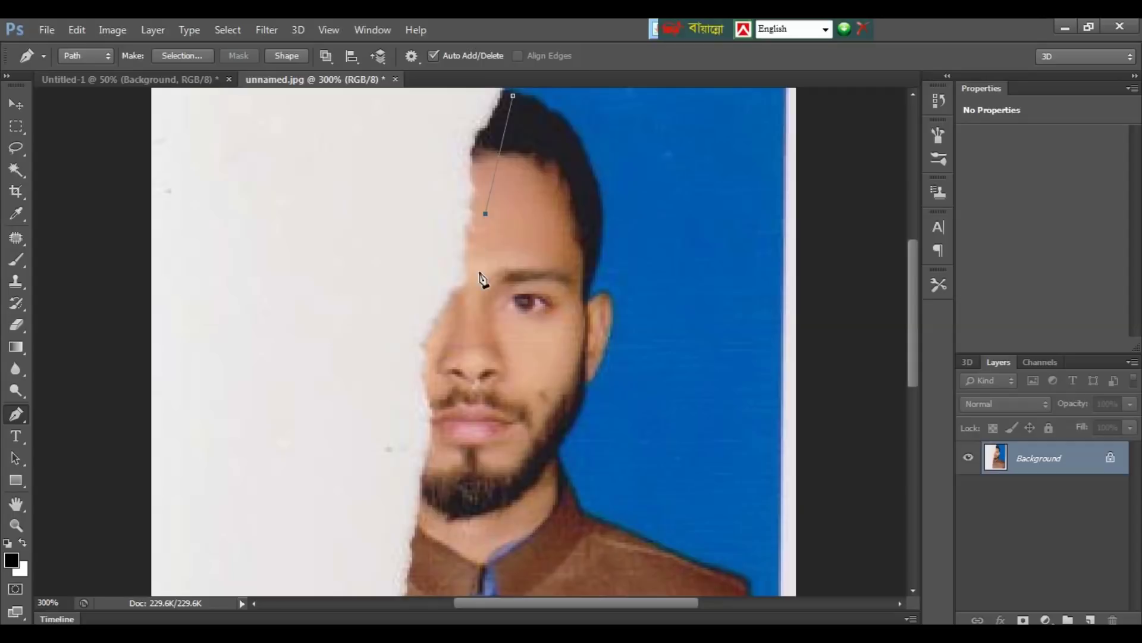
click(472, 287)
click(472, 525)
click(540, 497)
click(560, 460)
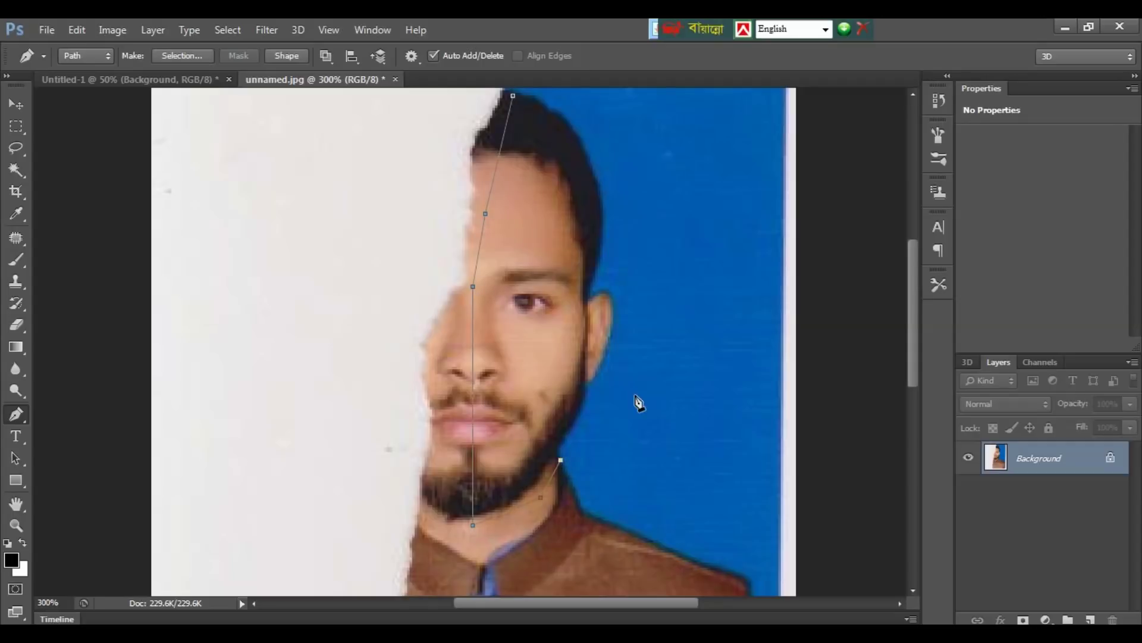
click(637, 394)
click(655, 231)
click(608, 127)
click(543, 89)
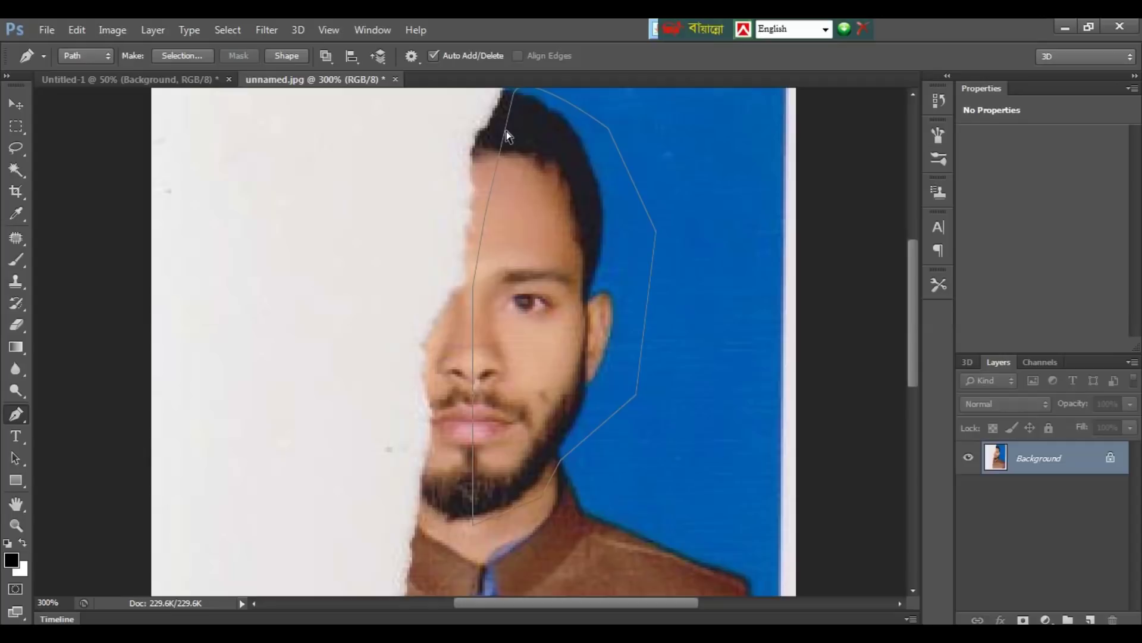
Step: Copy the outlined half face onto a new layer and flip it horizontally
key(ctrl+Return)
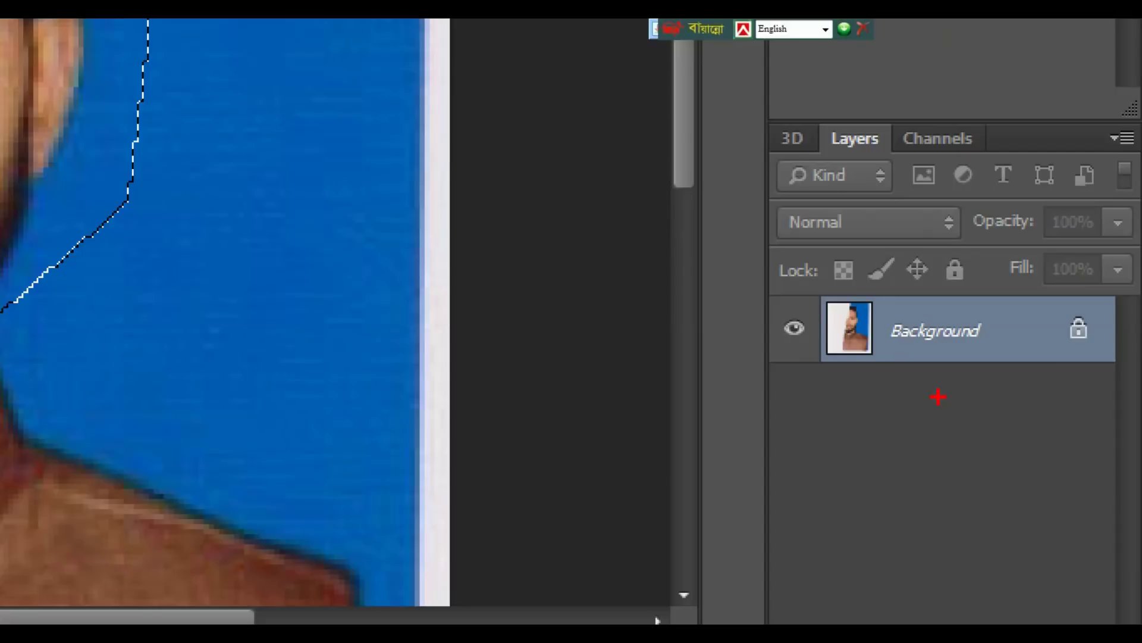
key(ctrl+j)
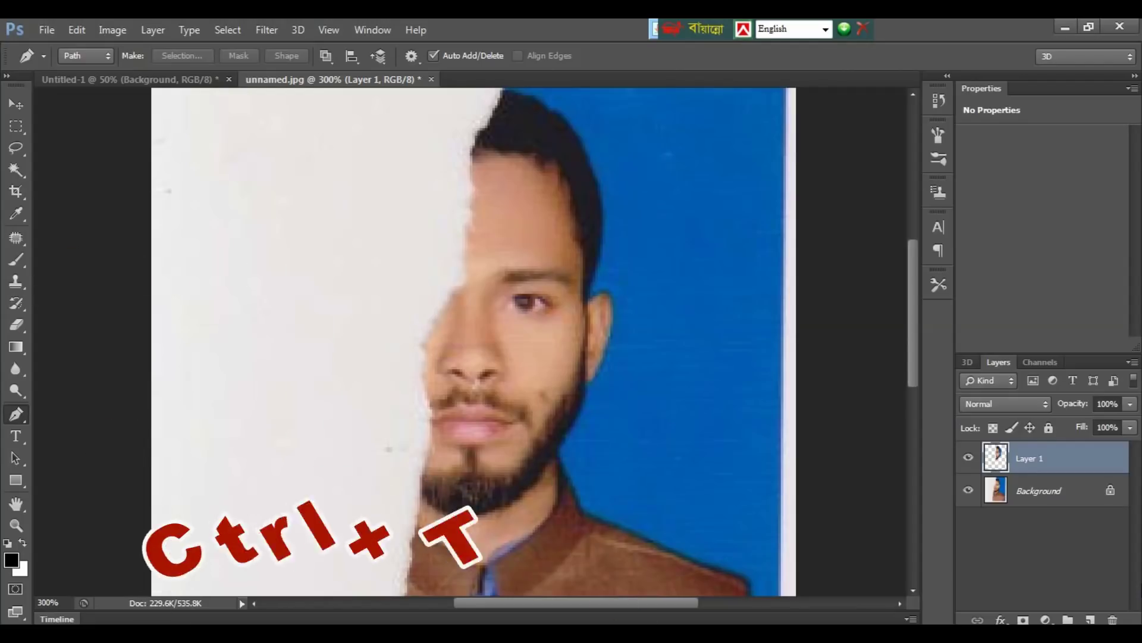
key(ctrl+t)
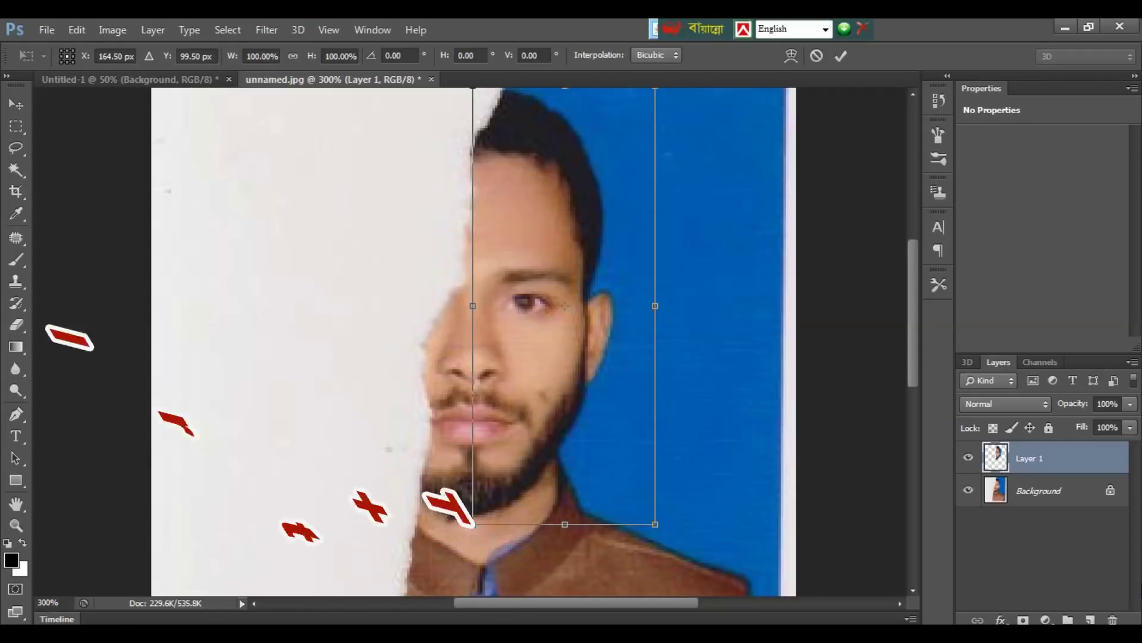
key(ctrl+minus)
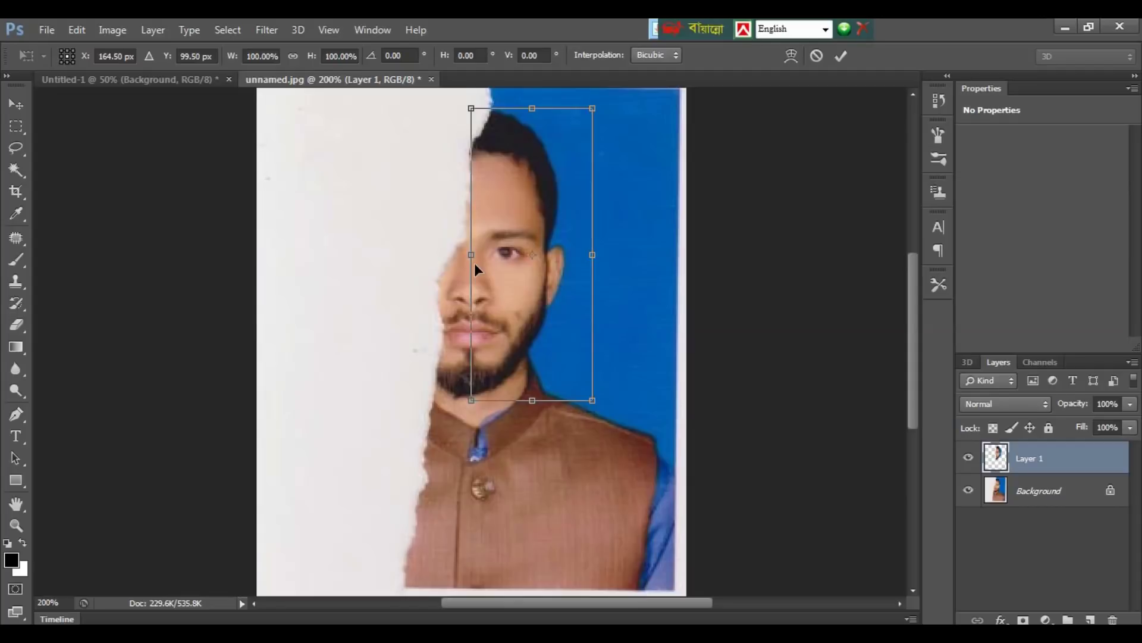
drag(474, 263, 596, 264)
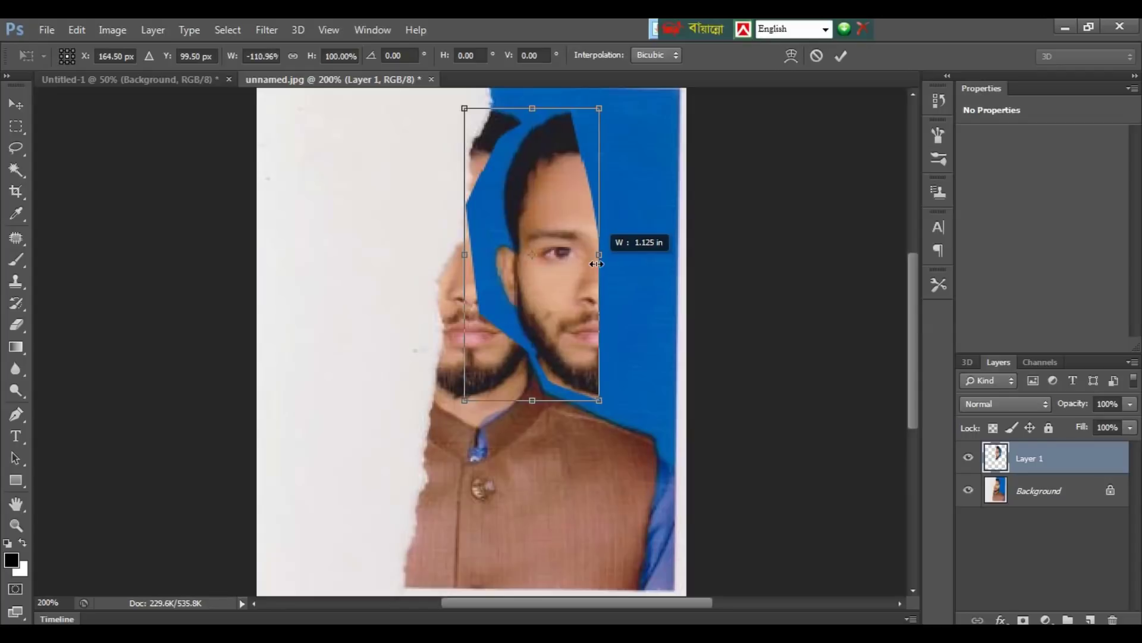
key(Return)
Step: Slide the mirrored face half left until it lines up with the original half
key(p)
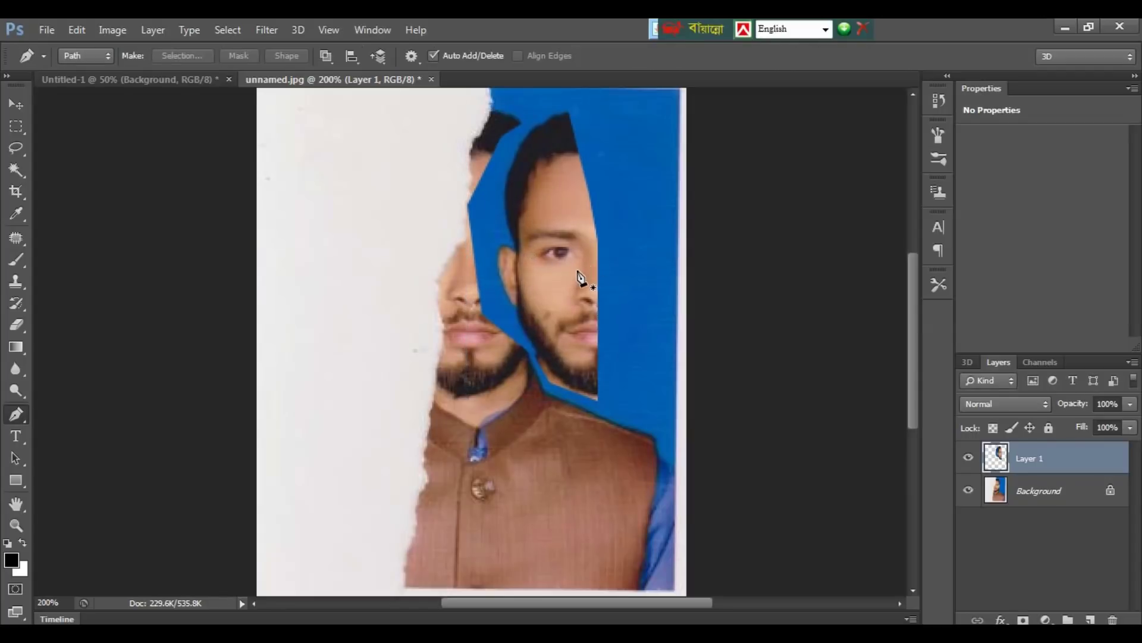
click(16, 104)
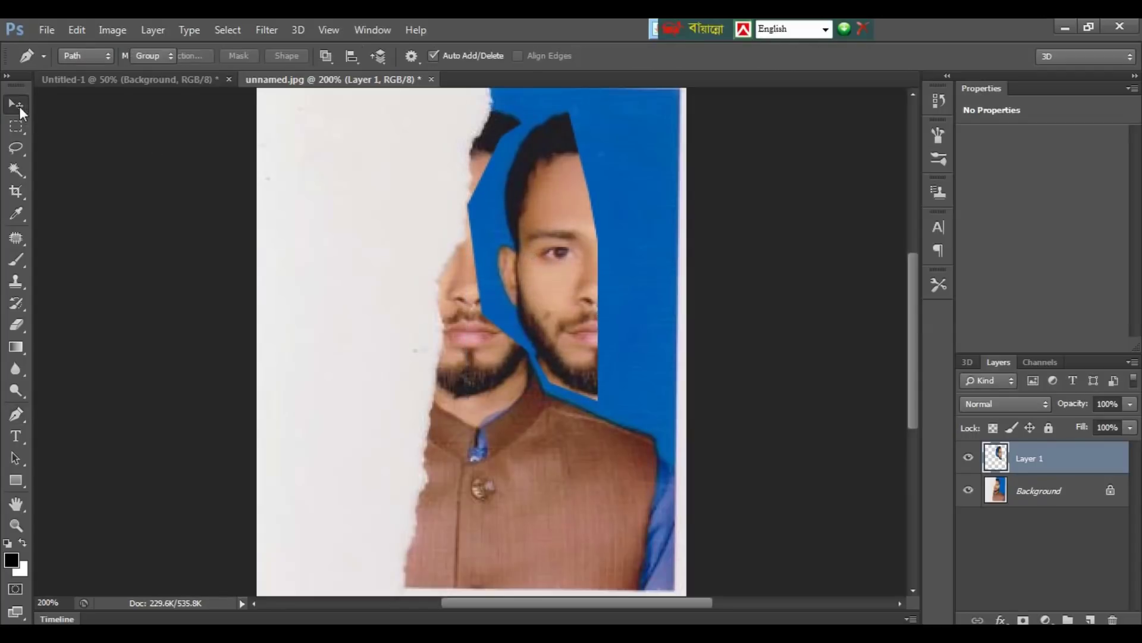
drag(546, 228, 416, 220)
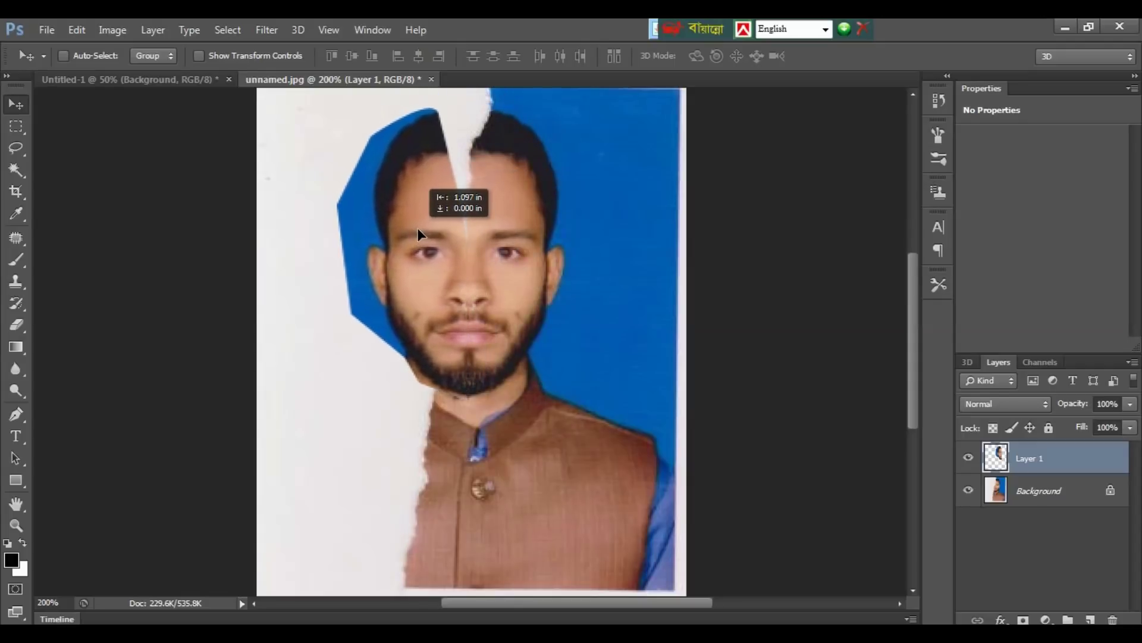
drag(416, 220, 418, 227)
Step: Set the brush to 0% hardness for a fully soft edge
key(ctrl+plus)
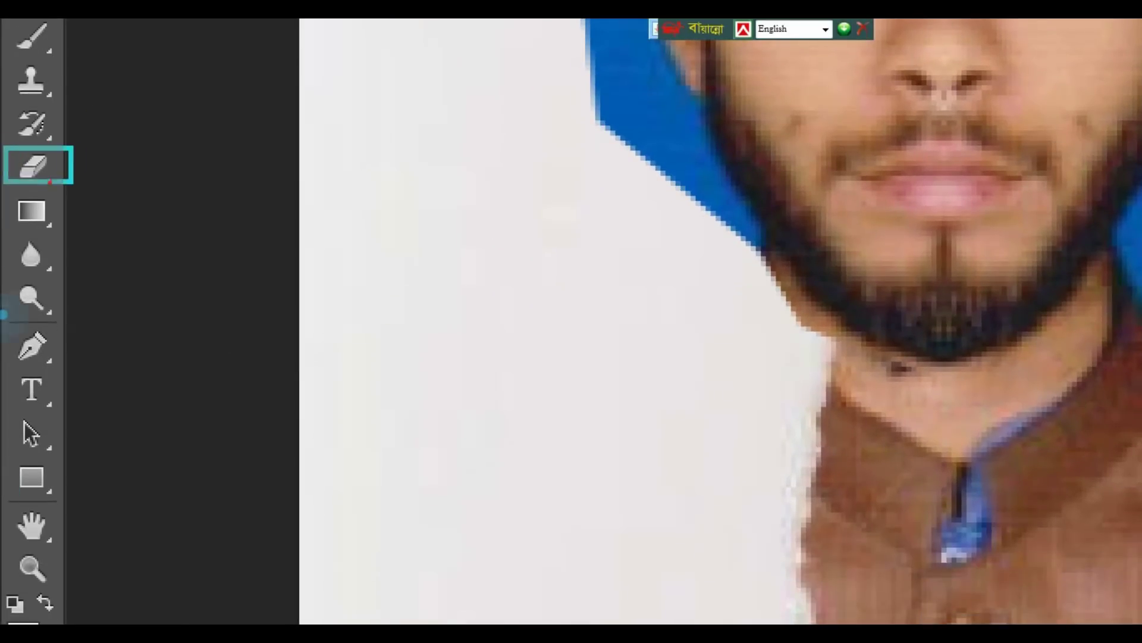
click(85, 55)
click(35, 185)
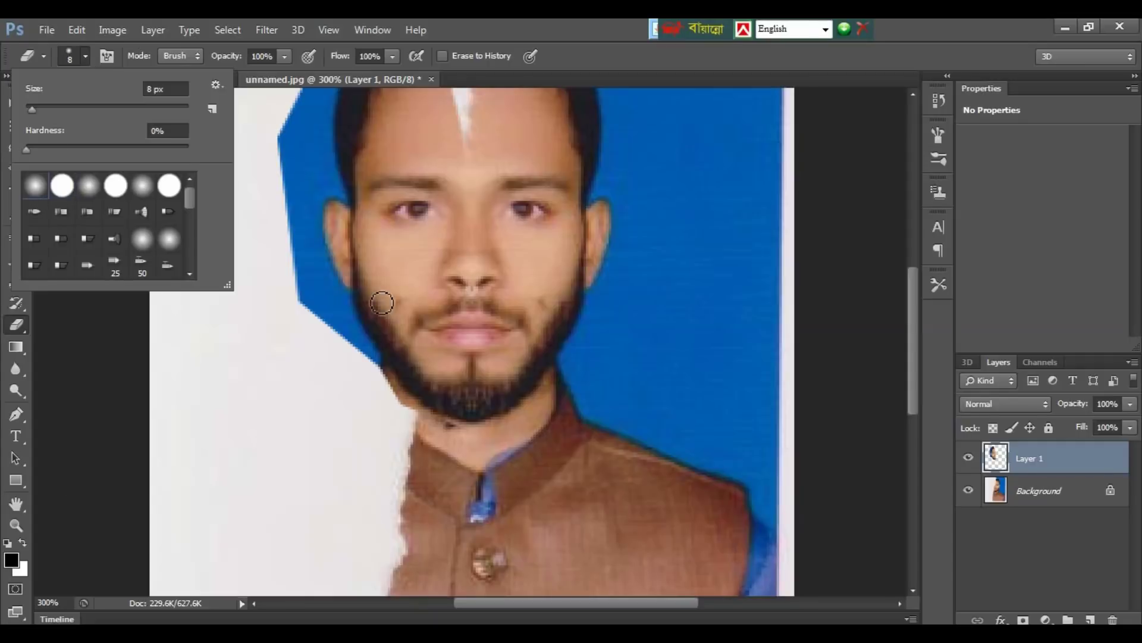
click(416, 301)
key(ctrl+plus)
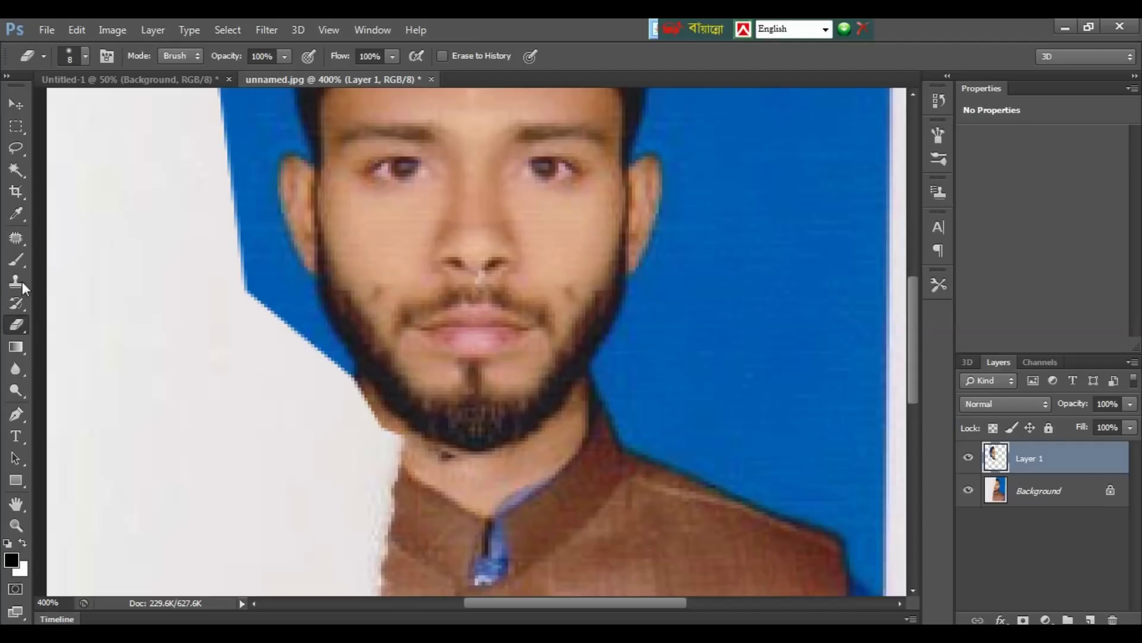
Step: Select the Clone Stamp Tool and zoom back out to the whole photo
drag(21, 283, 79, 277)
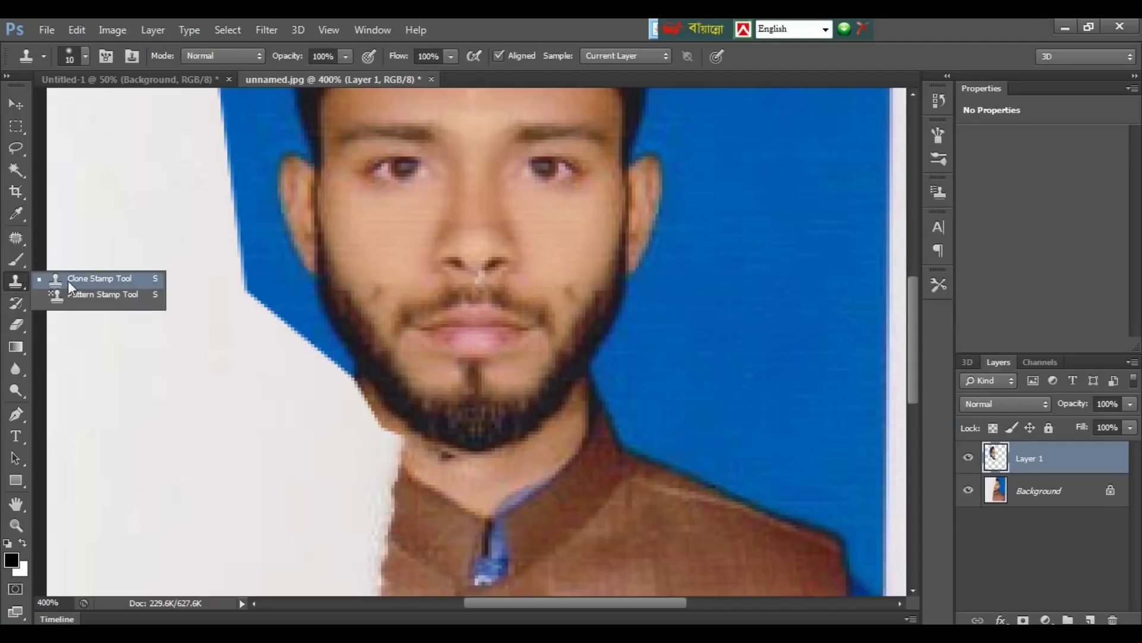
click(79, 277)
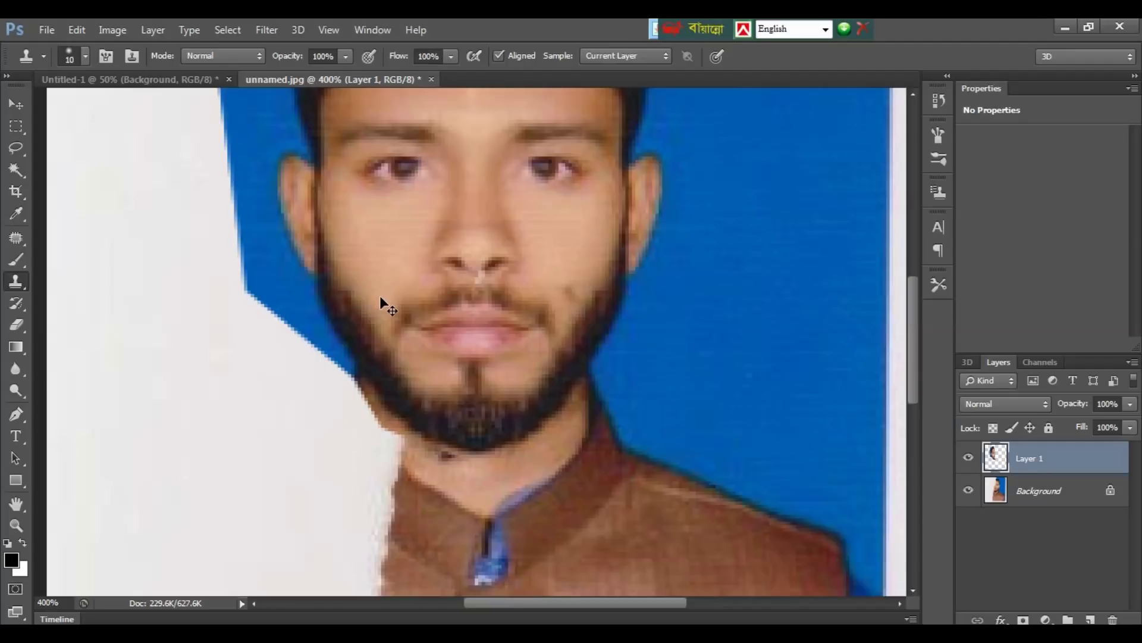
key(ctrl+minus)
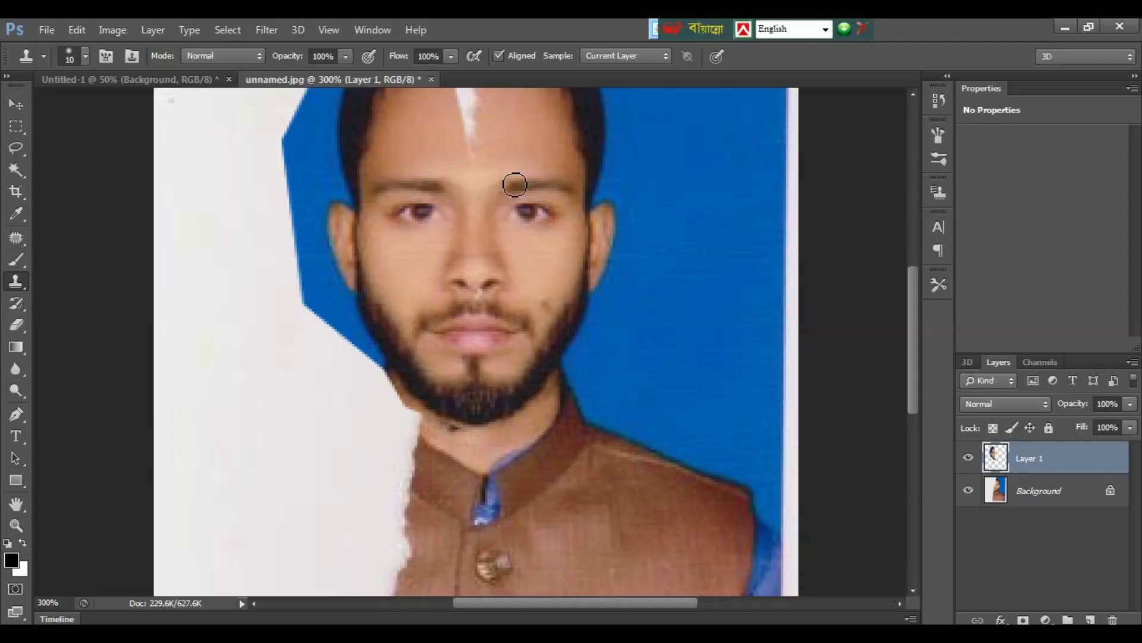
key(ctrl+minus)
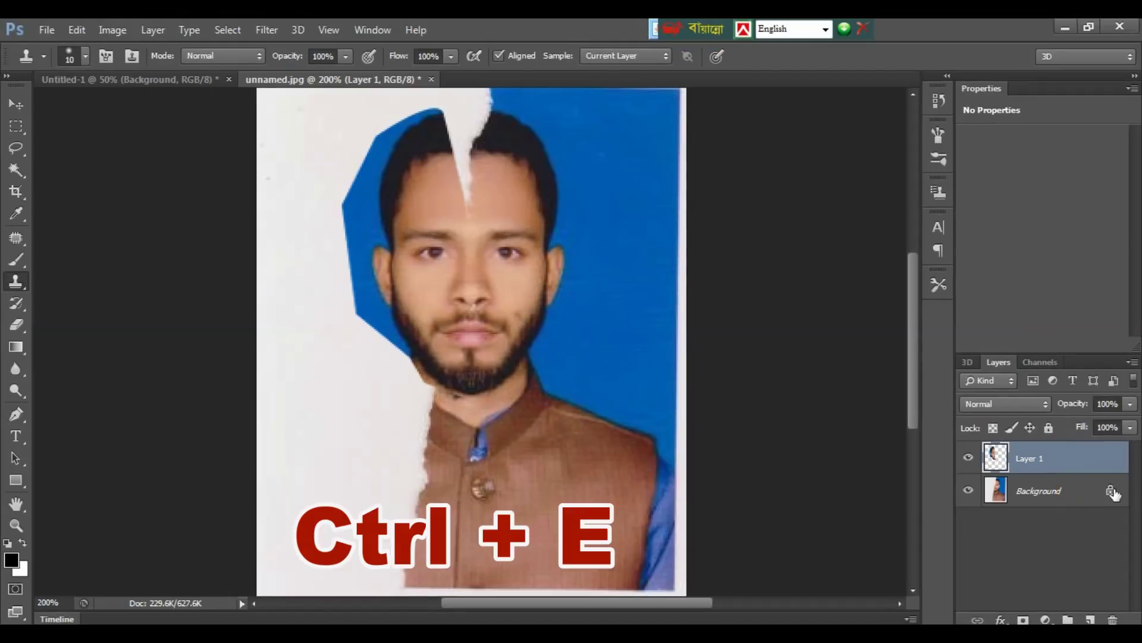
Step: Merge the mirrored face layer down into the photo and zoom to the top of the head
key(ctrl+e)
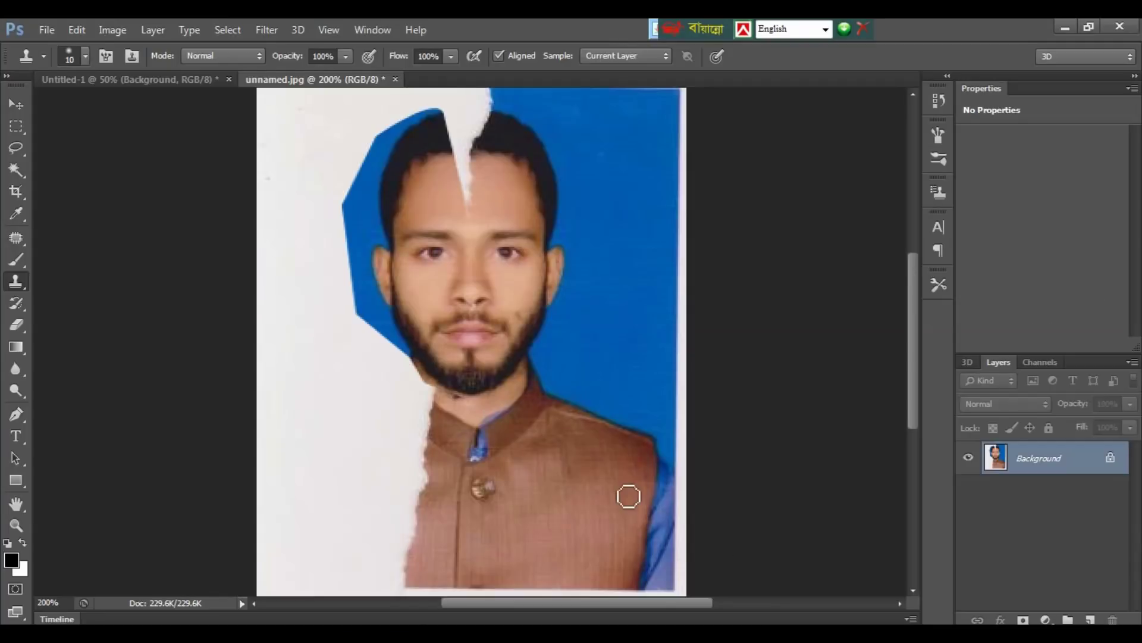
key(ctrl+plus)
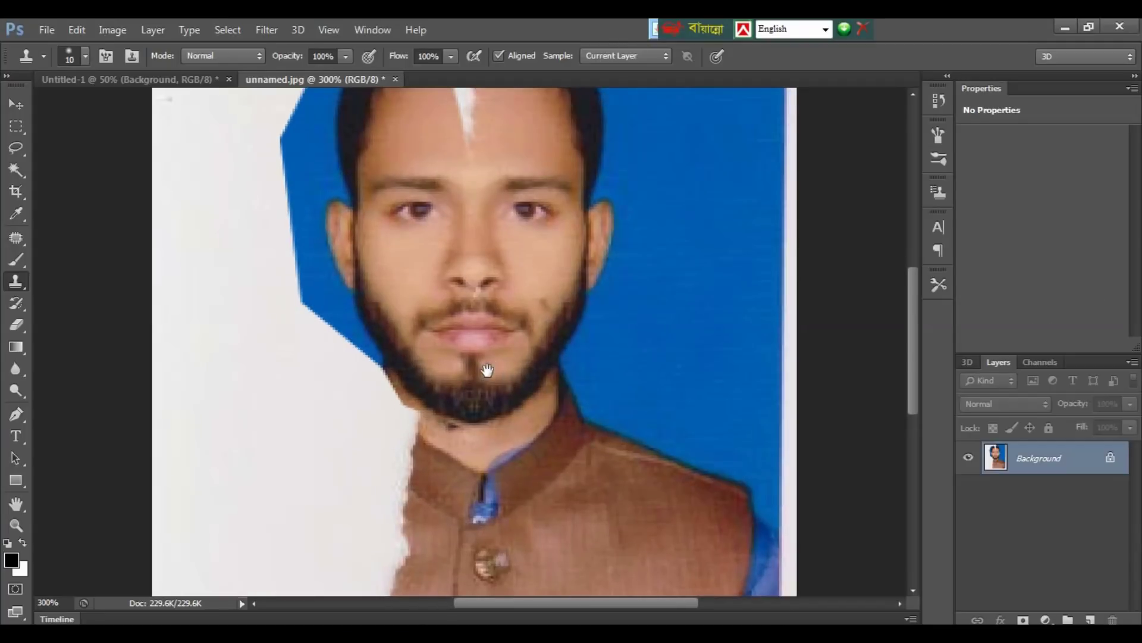
drag(487, 371, 491, 465)
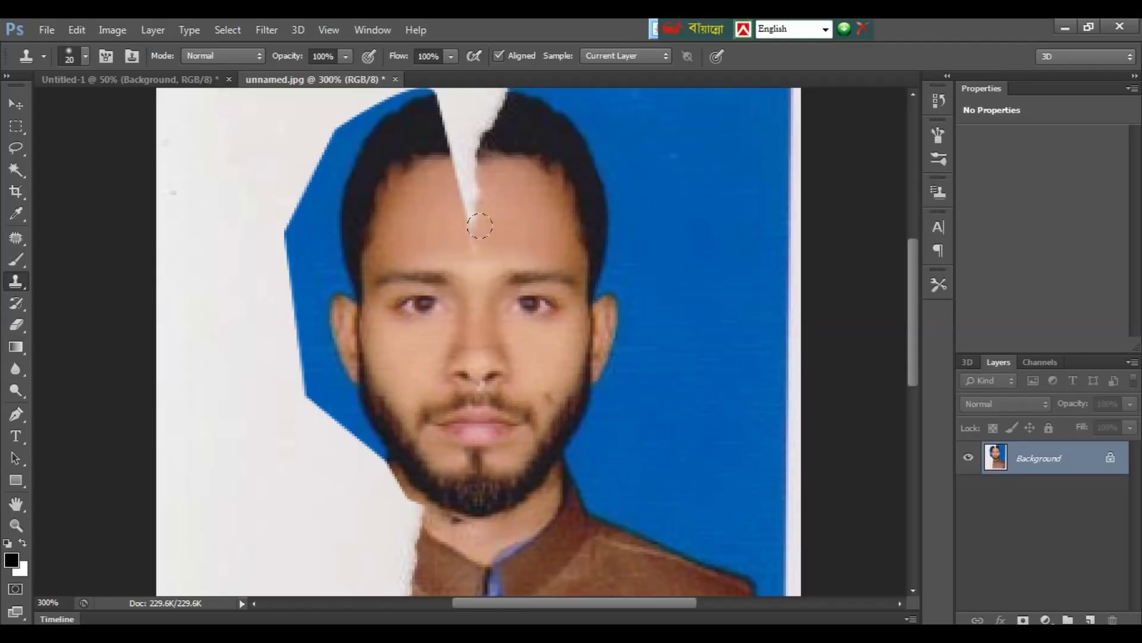
Step: Clone skin and dark hair over the white streak on forehead and hair, shrinking the brush
mouse_move(480, 225)
mouse_down()
mouse_move(469, 171)
mouse_move(504, 159)
mouse_move(484, 128)
mouse_move(499, 146)
mouse_move(434, 147)
mouse_move(452, 159)
mouse_up()
alt+click(514, 135)
key(bracketleft)
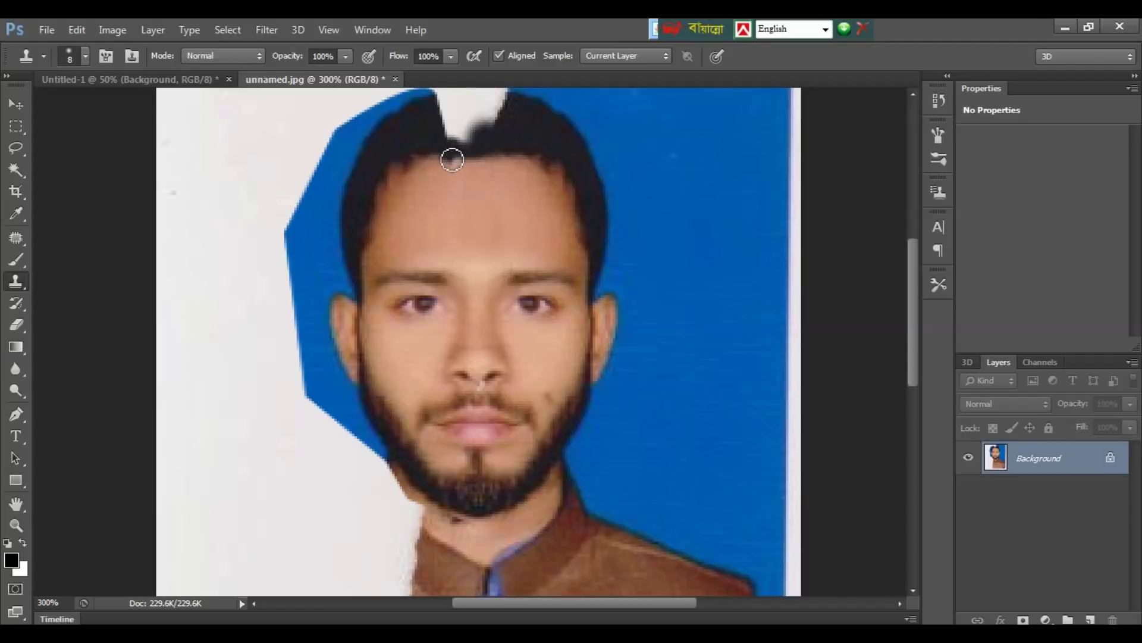
mouse_move(512, 120)
mouse_down()
mouse_move(442, 144)
mouse_move(446, 127)
mouse_move(505, 128)
mouse_move(439, 113)
mouse_move(503, 107)
mouse_move(443, 108)
mouse_up()
alt+click(411, 134)
click(453, 141)
Step: Outline the intact vest half and flip its copied layer horizontally toward the torn side
key(ctrl+minus)
key(p)
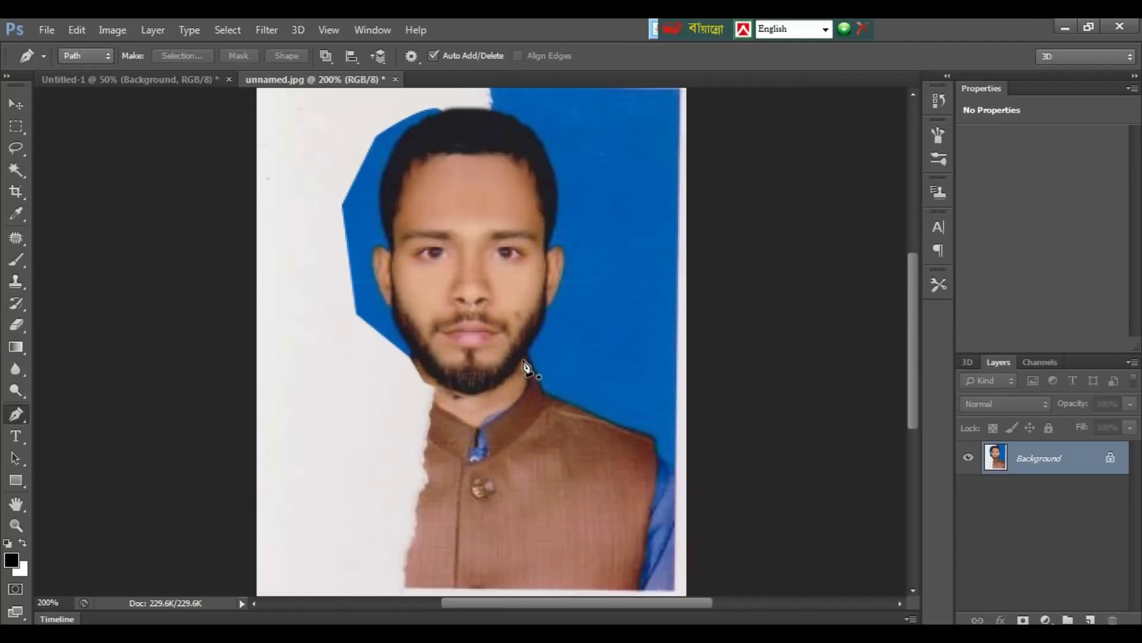
click(528, 356)
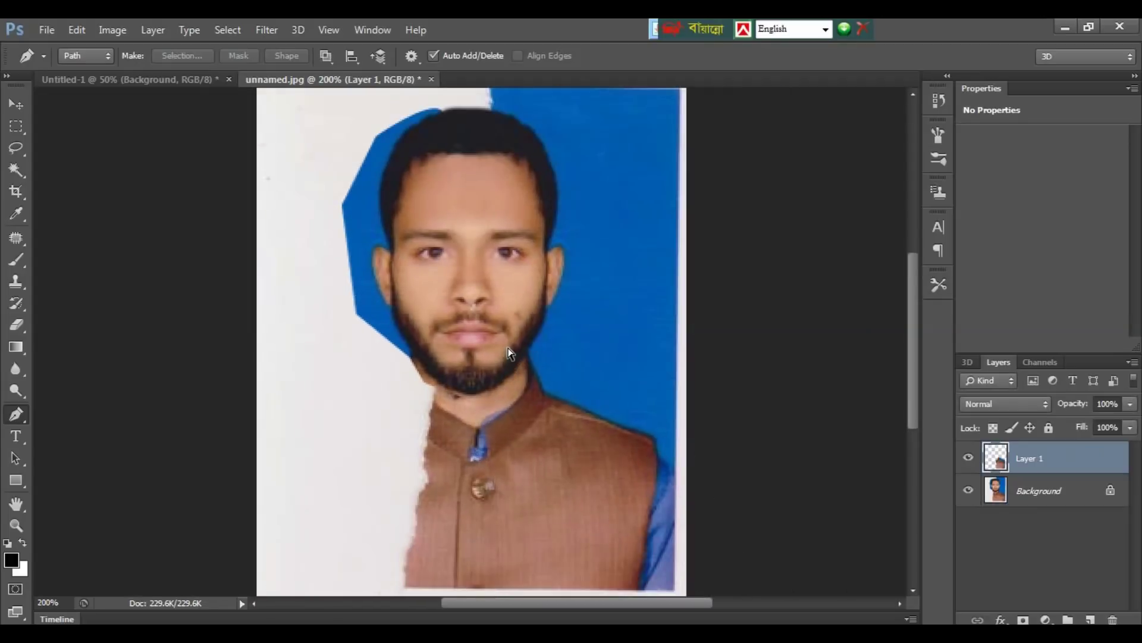
key(ctrl+t)
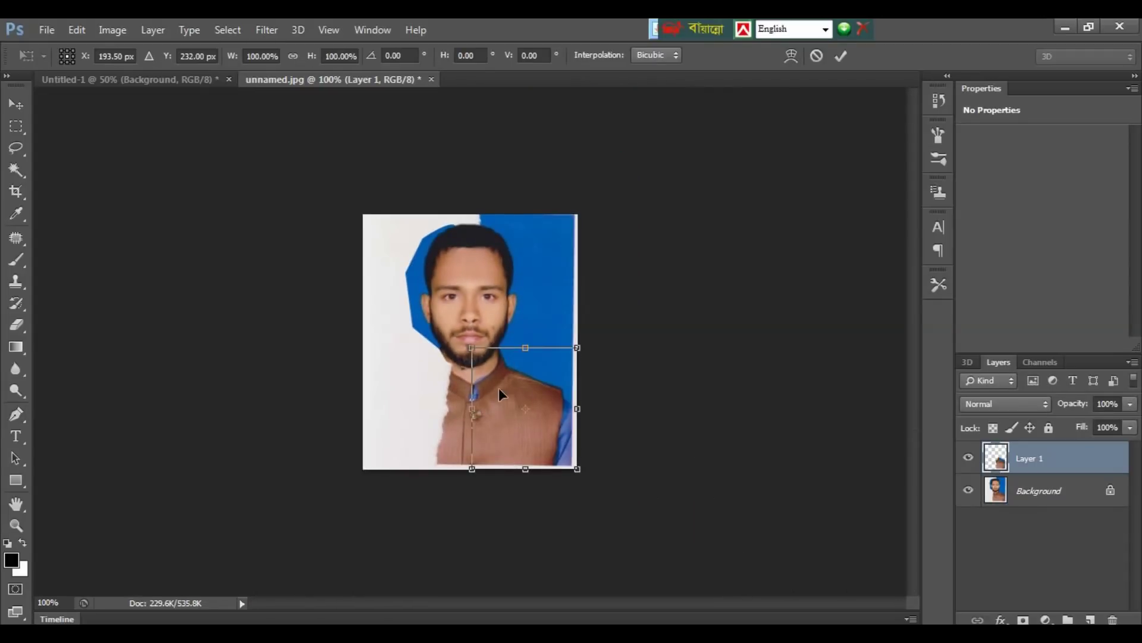
drag(476, 407, 583, 416)
key(p)
key(Return)
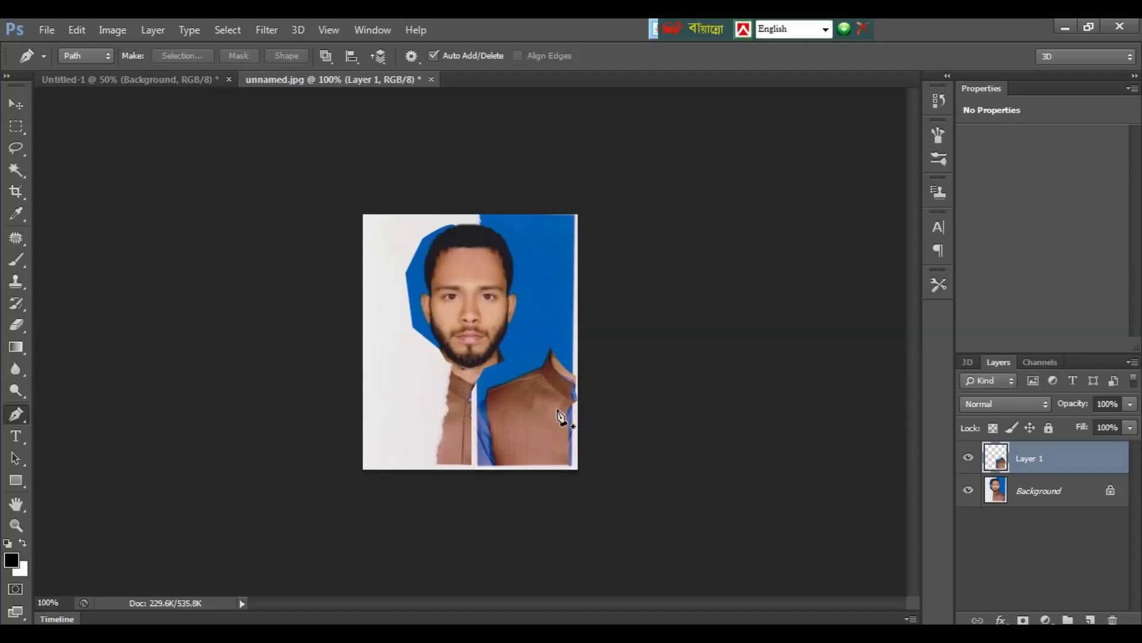
key(v)
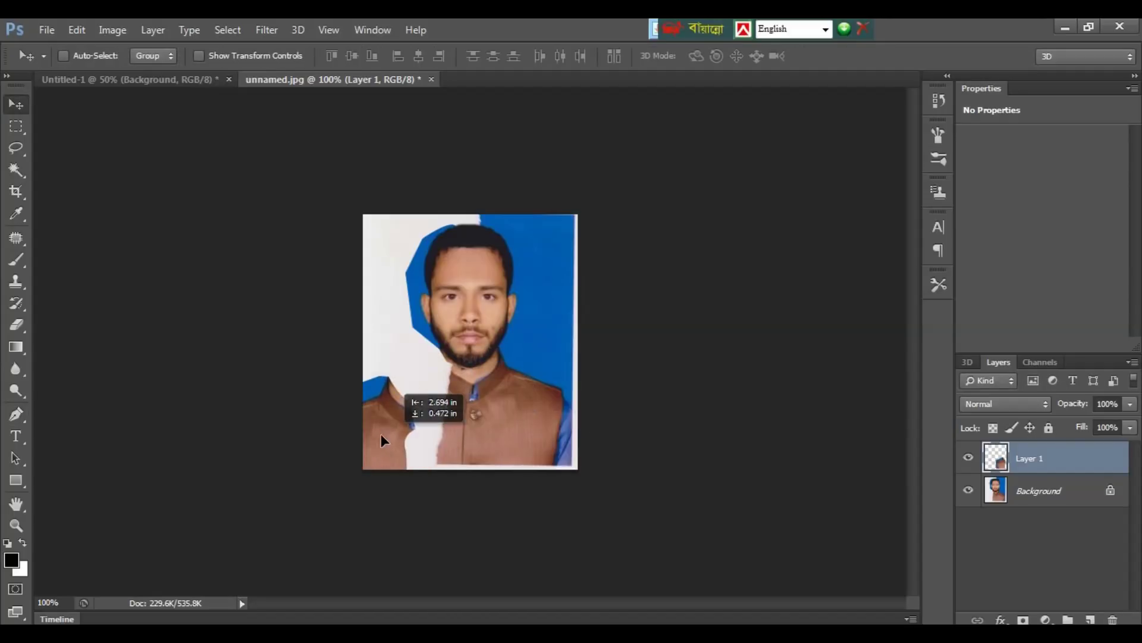